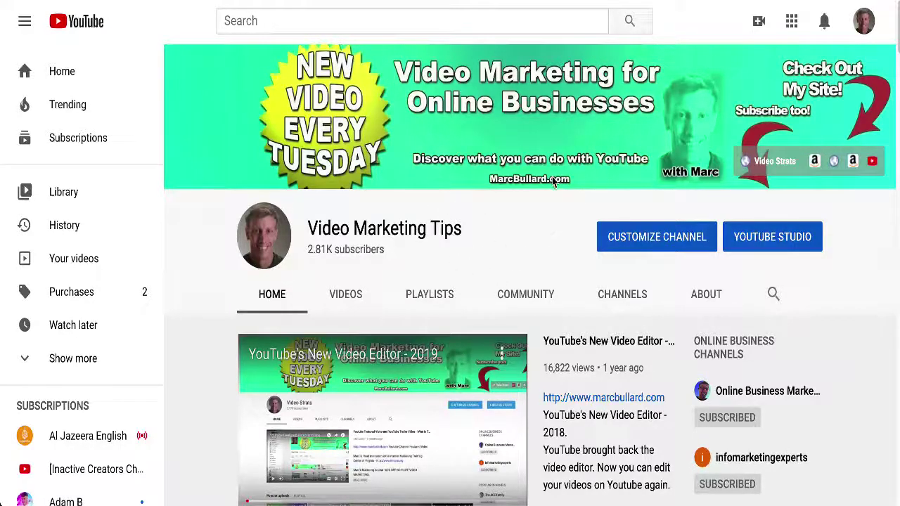
Open YouTube Studio for the Video Marketing Tips channel
left_click(864, 23)
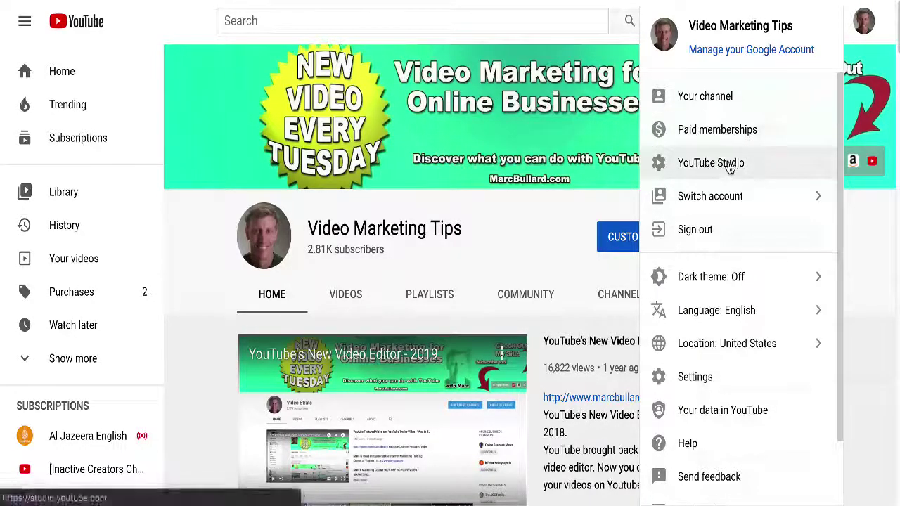
left_click(879, 216)
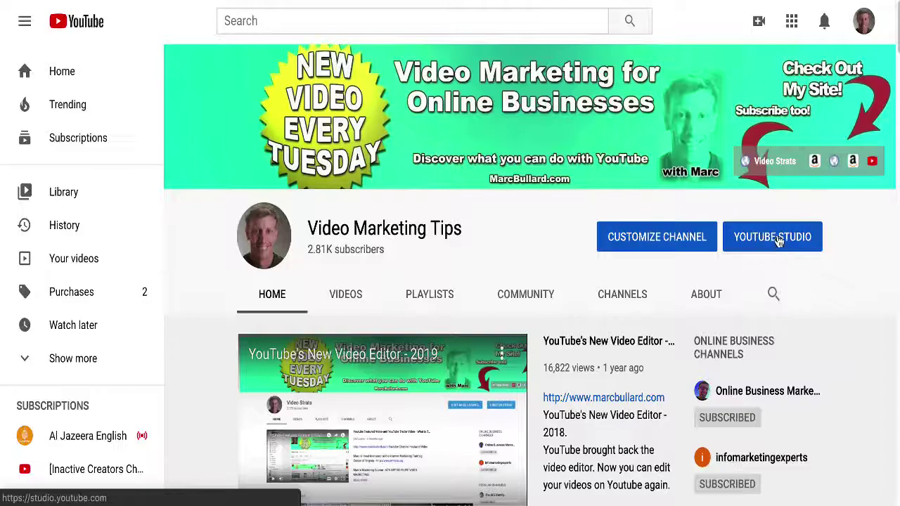
left_click(866, 25)
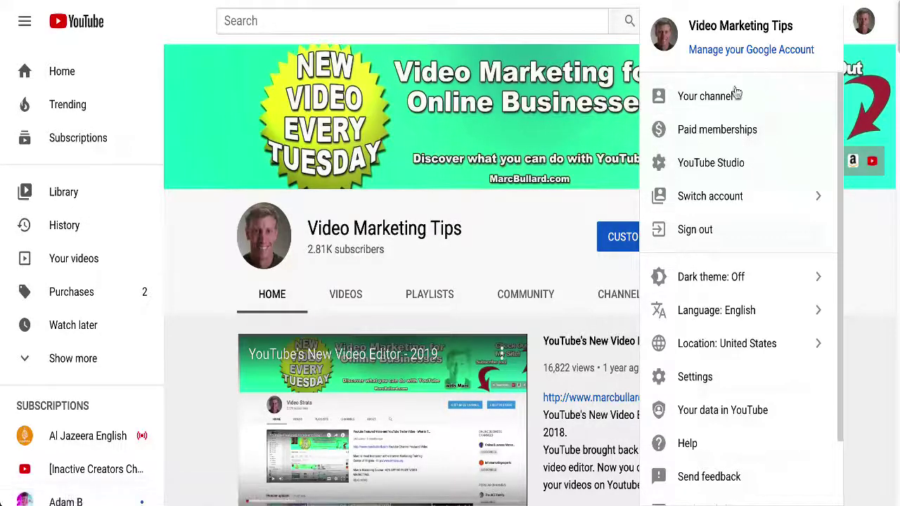
left_click(729, 164)
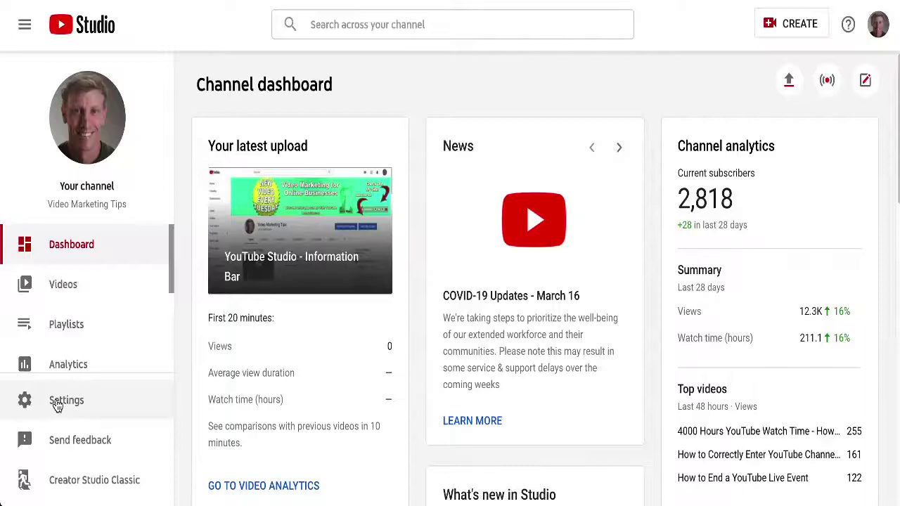
Open the Studio settings and view the default currency choices in the general settings
left_click(65, 405)
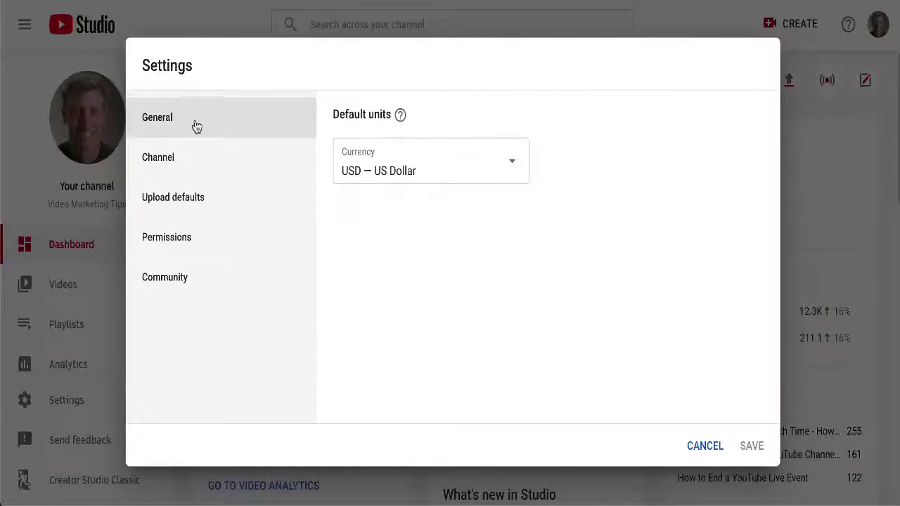
left_click(513, 167)
left_click(643, 142)
Review the channel's basic info, including its name and keywords
left_click(195, 175)
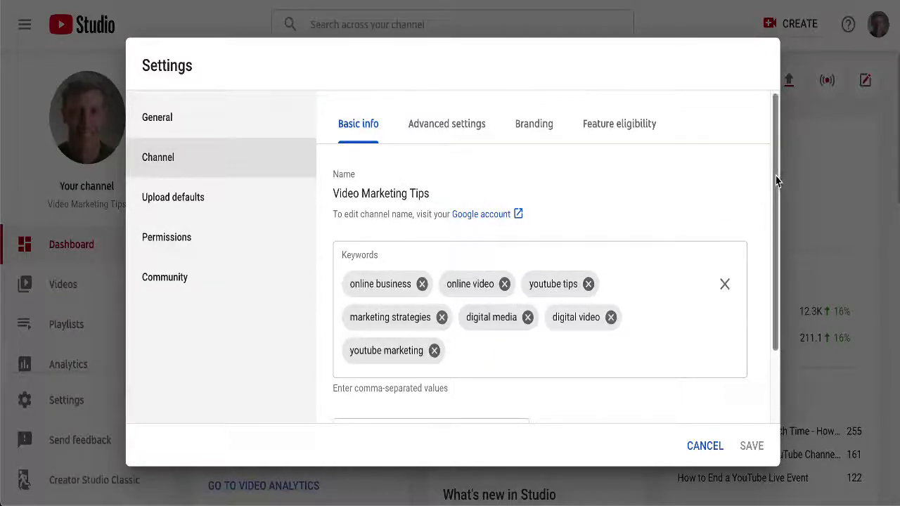
mouse_move(777, 181)
left_mouse_down()
mouse_move(788, 232)
mouse_move(781, 181)
left_mouse_up()
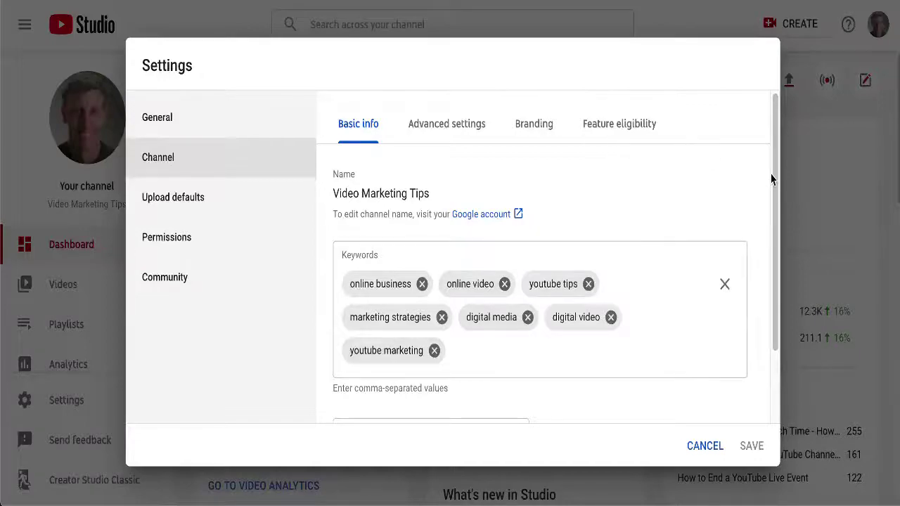
left_click_drag(773, 175, 733, 161)
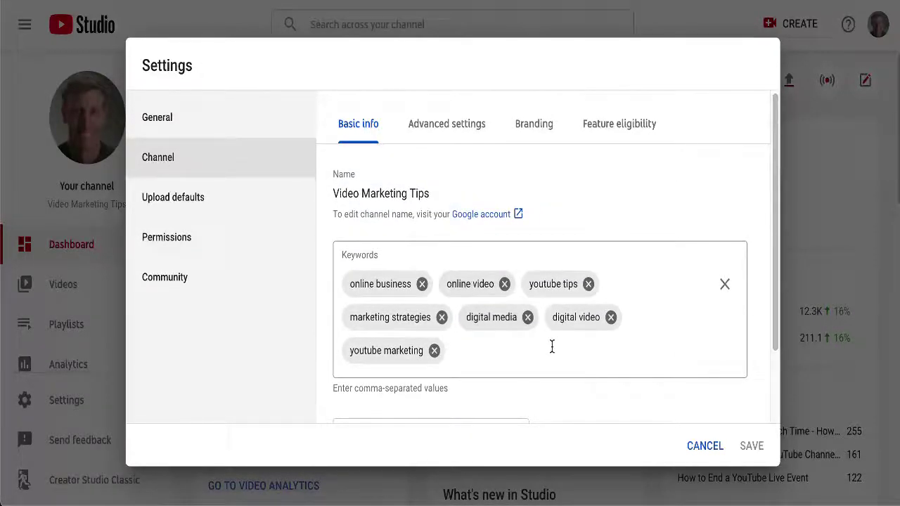
left_click(581, 353)
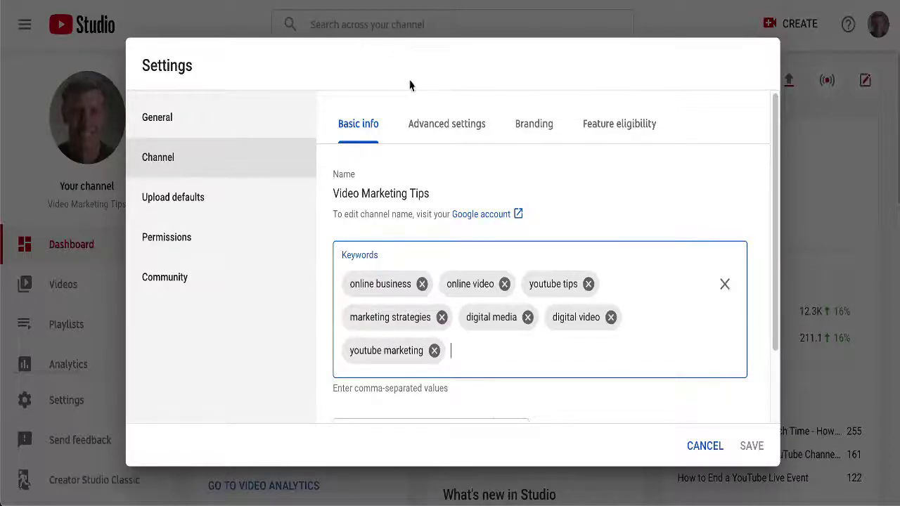
Set the channel's audience to not made for kids in the advanced channel settings and save
left_click(456, 129)
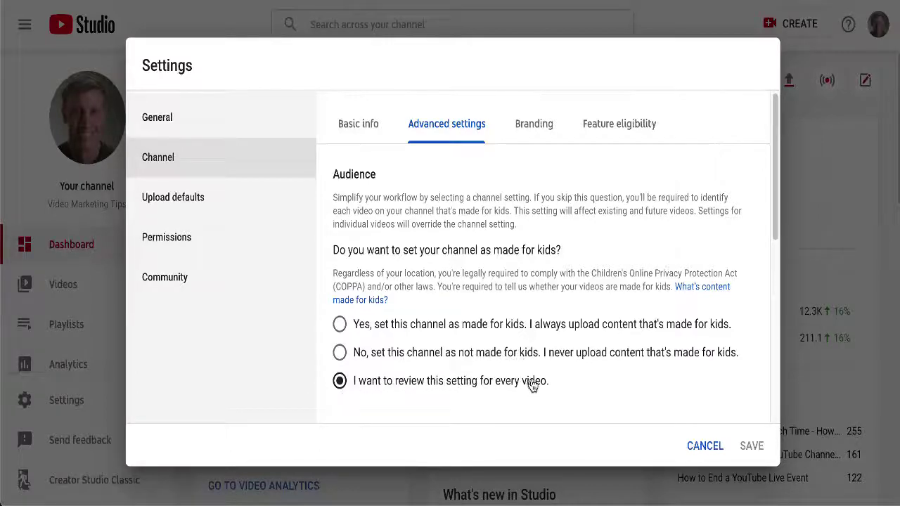
left_click(339, 352)
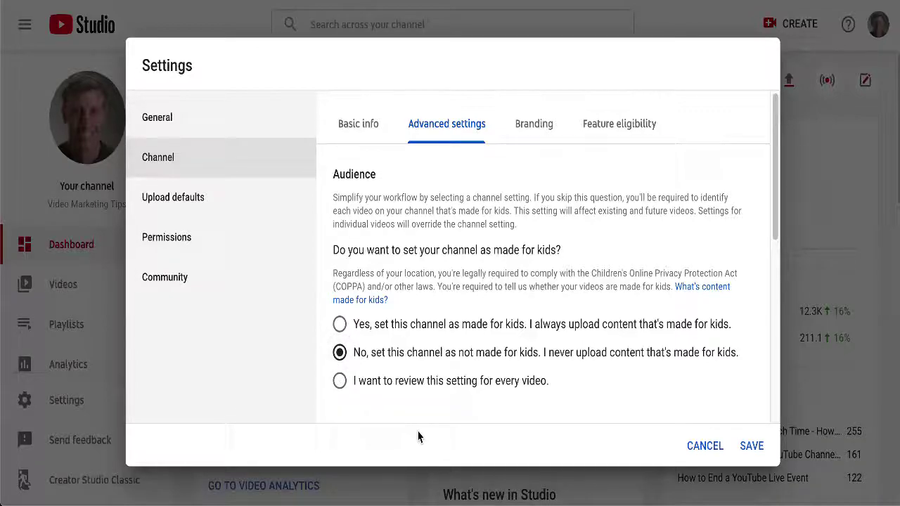
left_click(750, 446)
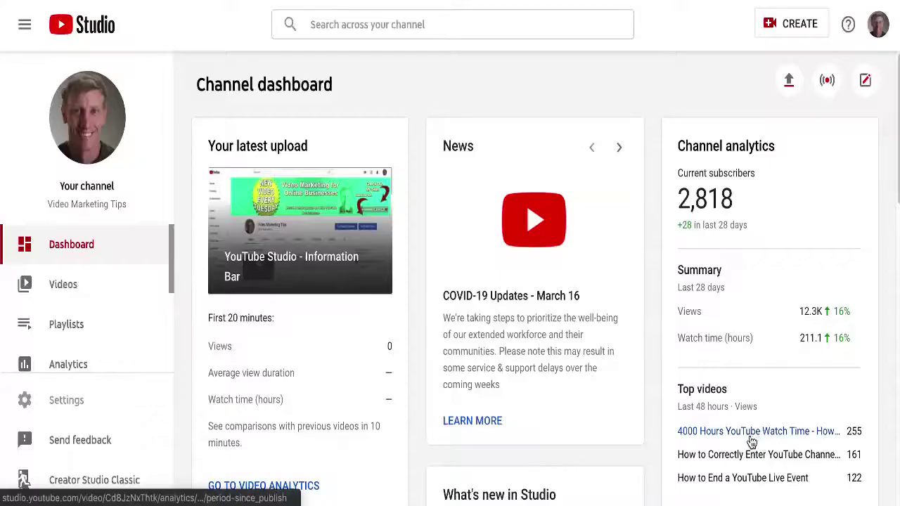
Reopen the settings and view the channel's video watermark branding and its display time options
left_click(82, 401)
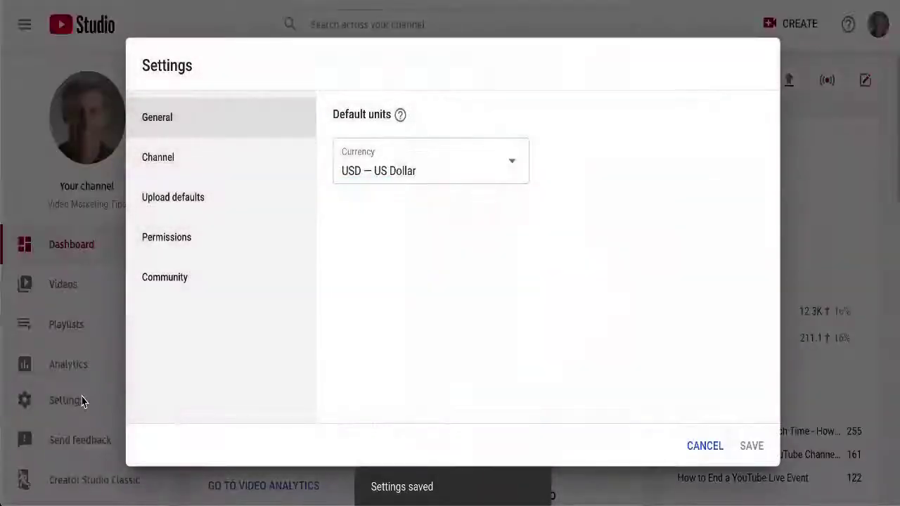
left_click(207, 166)
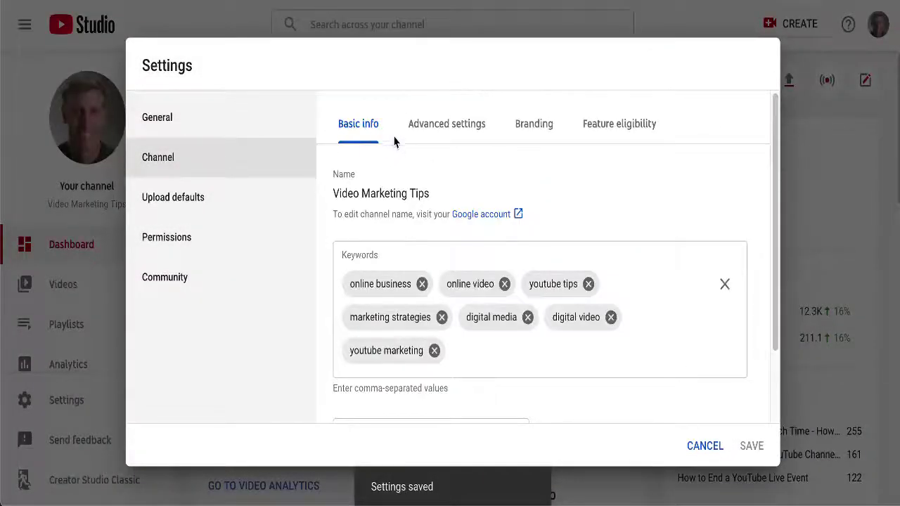
left_click(535, 127)
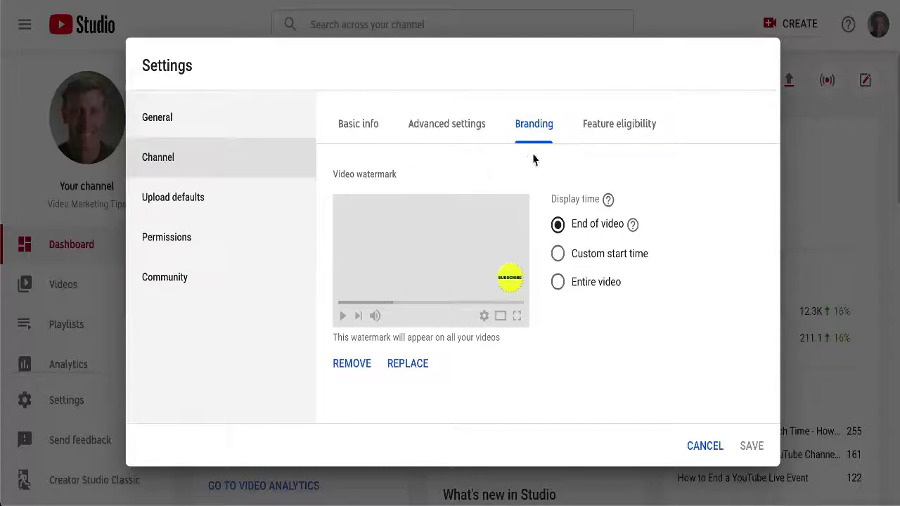
Examine the channel's feature eligibility, reading the details of the default features and of those requiring phone verification
left_click(626, 126)
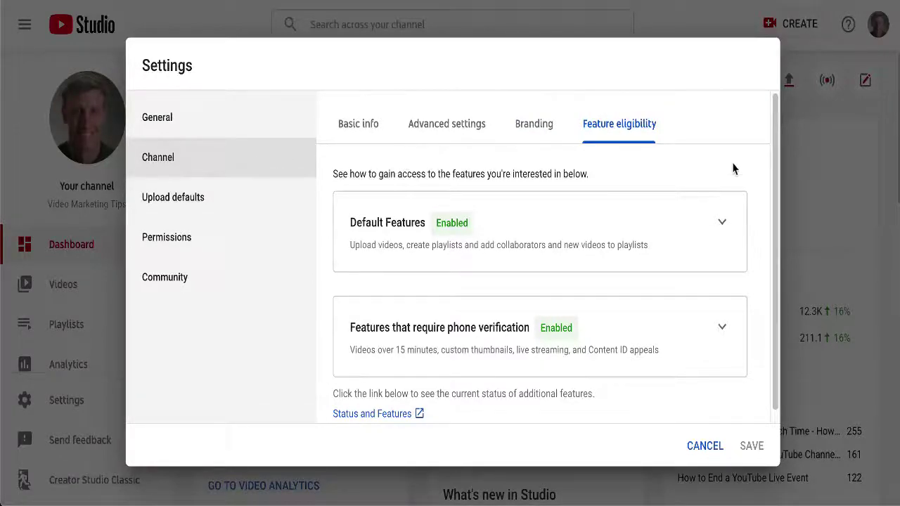
scroll(772, 182, "down", 1)
left_click(724, 213)
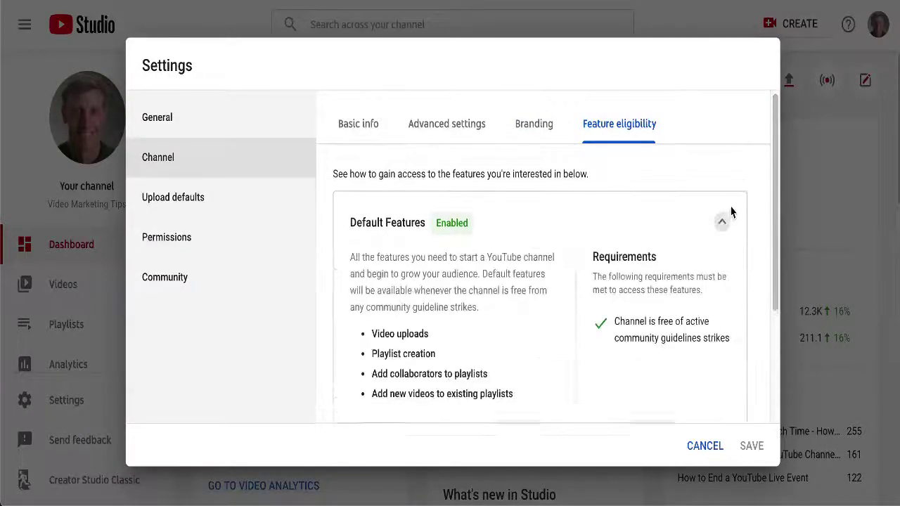
left_click(721, 222)
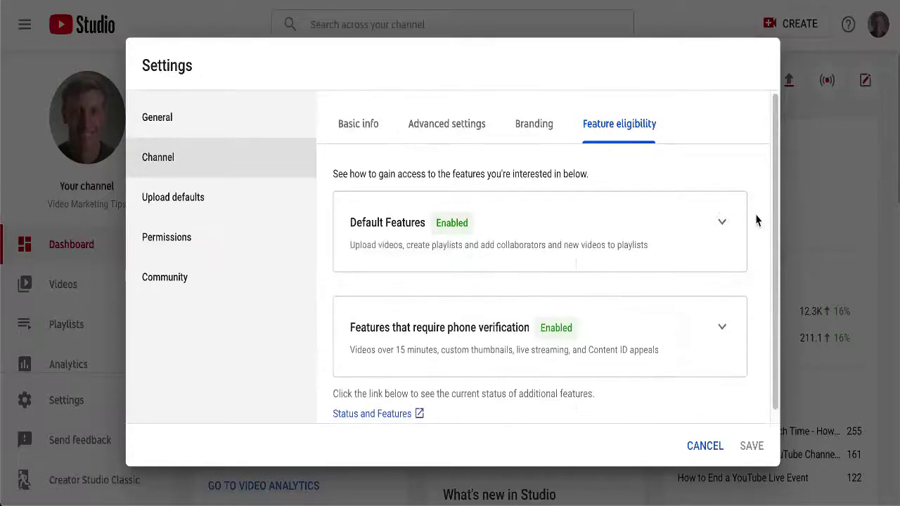
scroll(773, 224, "down", 1)
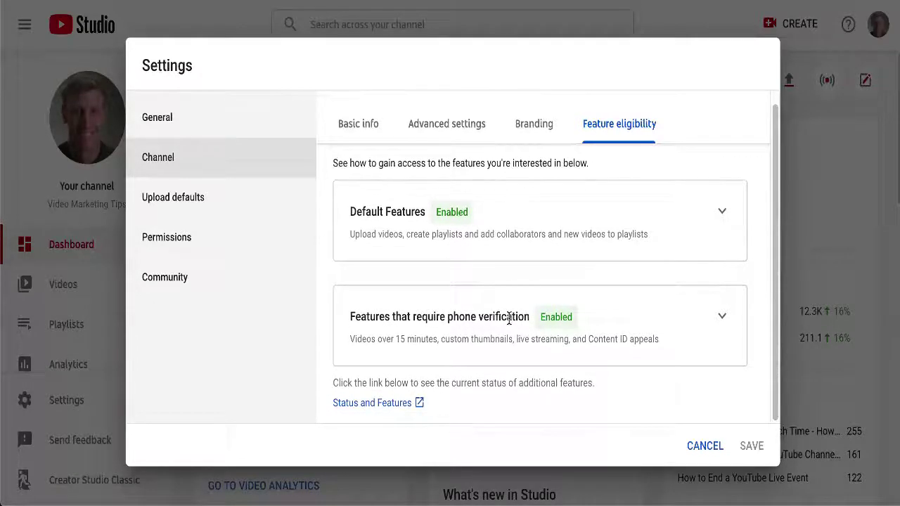
left_click(722, 317)
scroll(778, 286, "down", 1)
scroll(778, 286, "down", 2)
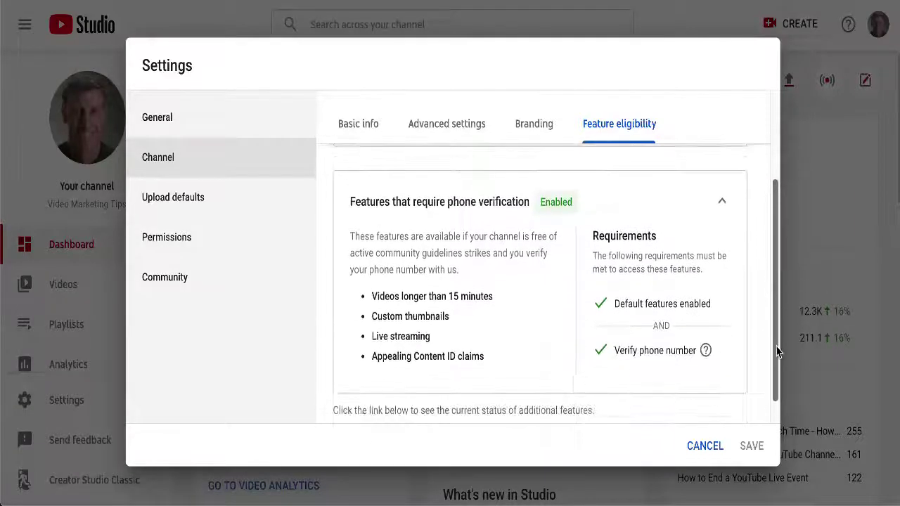
scroll(745, 292, "up", 2)
left_click(721, 299)
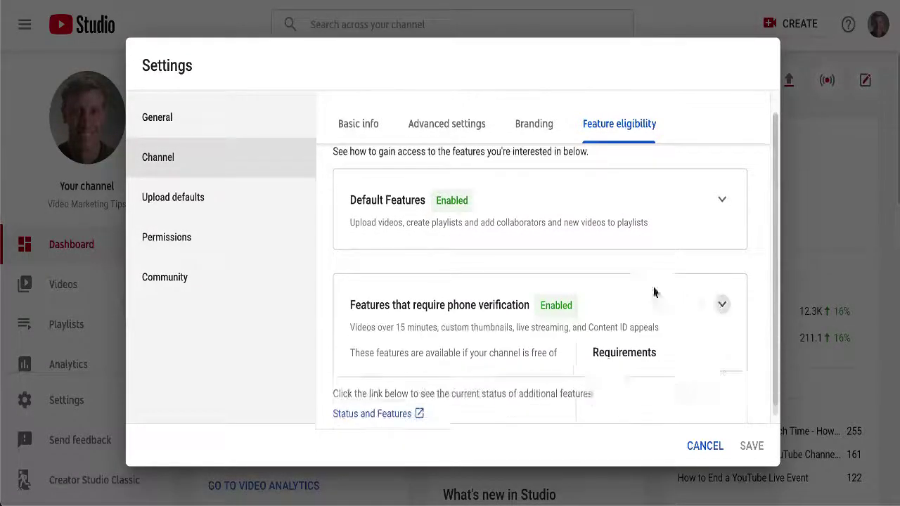
scroll(777, 288, "down", 1)
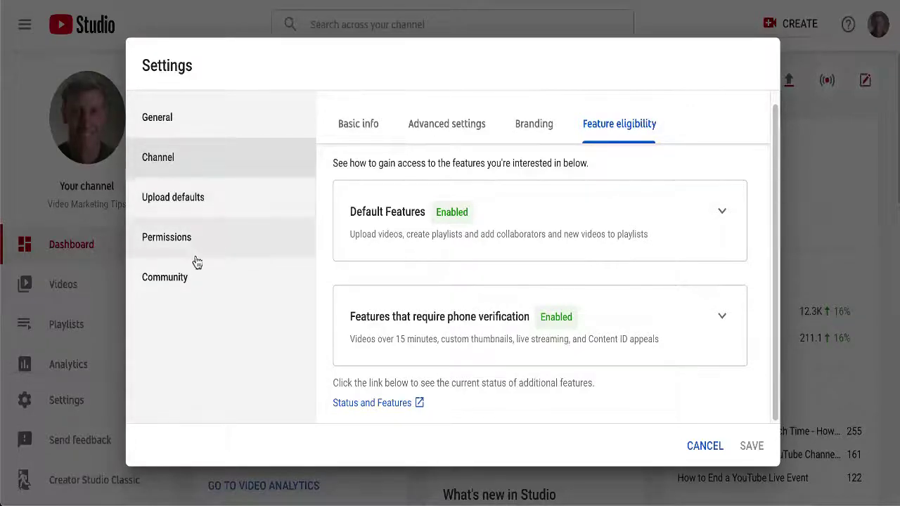
View the channel permissions and examine the community automated filters from moderators through blocked words and link blocking
left_click(176, 241)
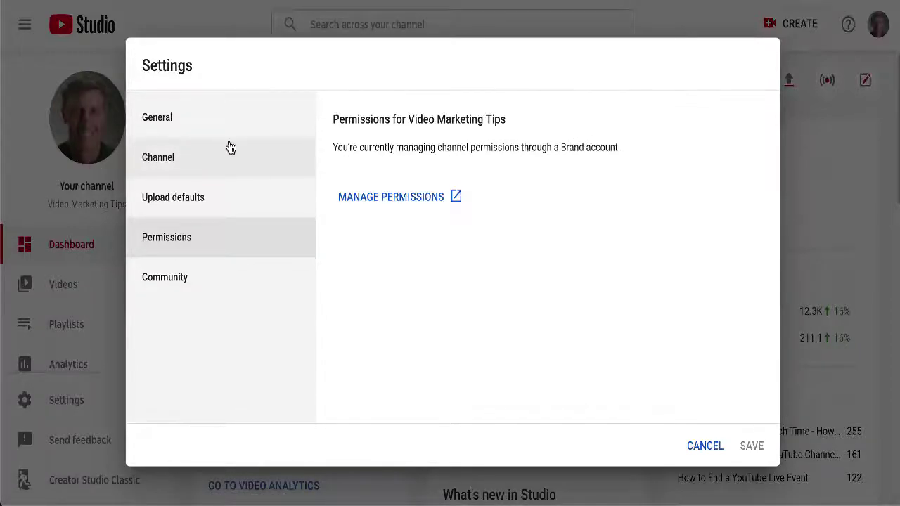
left_click(166, 280)
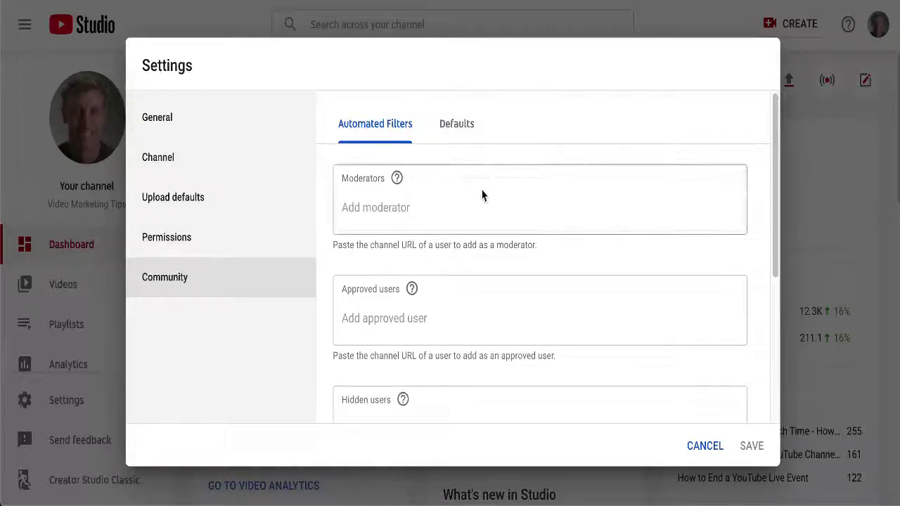
scroll(780, 194, "down", 2)
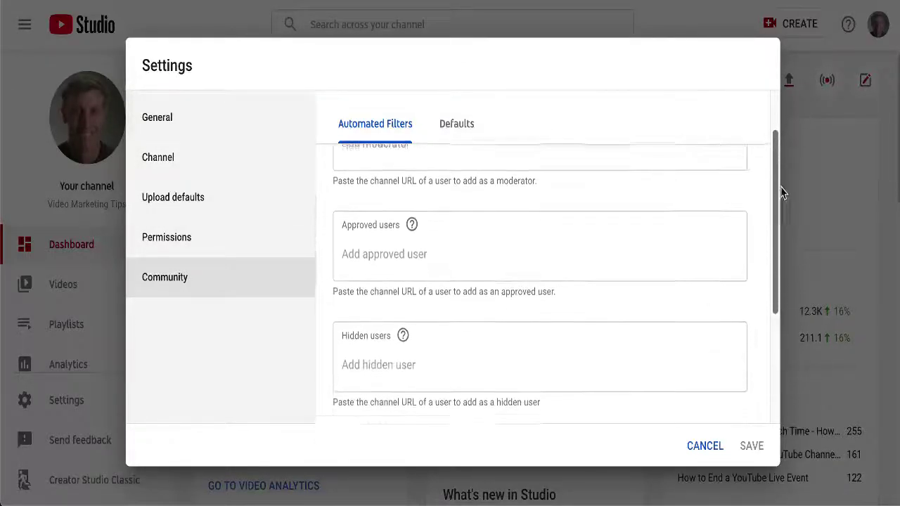
left_click_drag(783, 193, 798, 321)
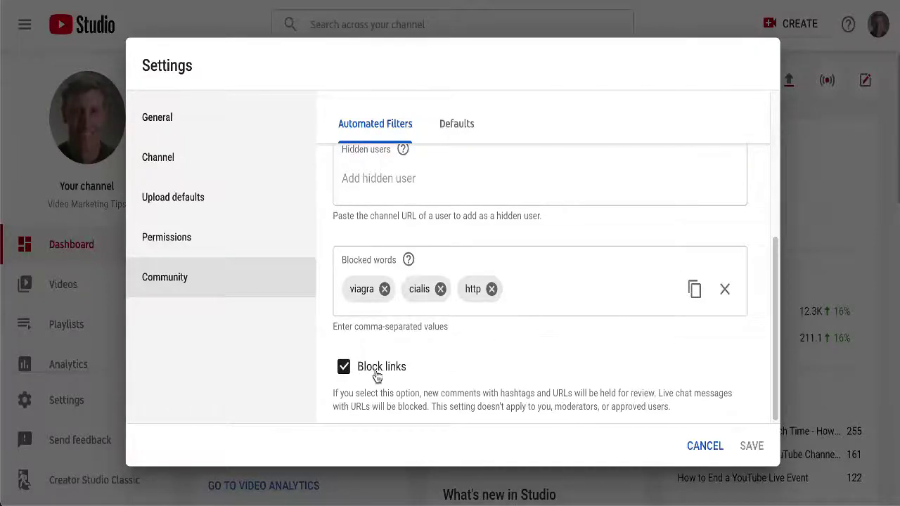
left_click_drag(776, 357, 755, 147)
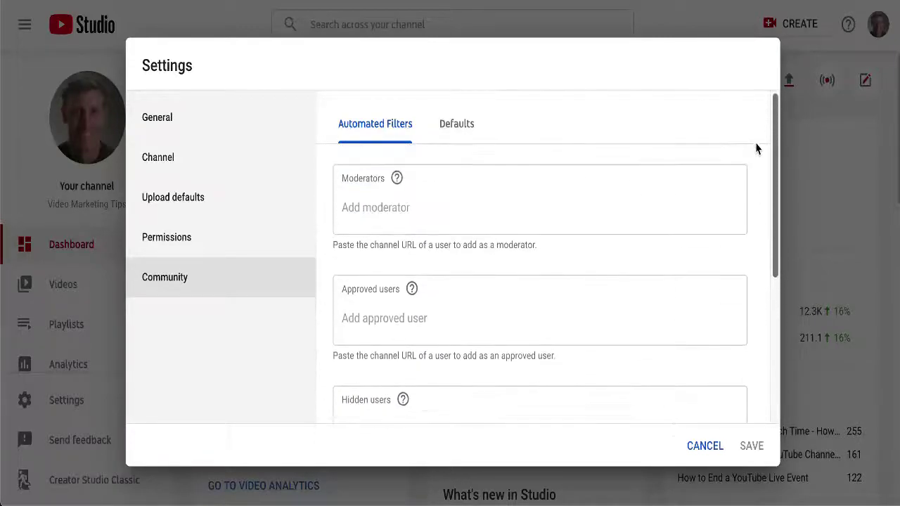
Check the default comment moderation options for the channel and close the settings without saving
left_click(456, 124)
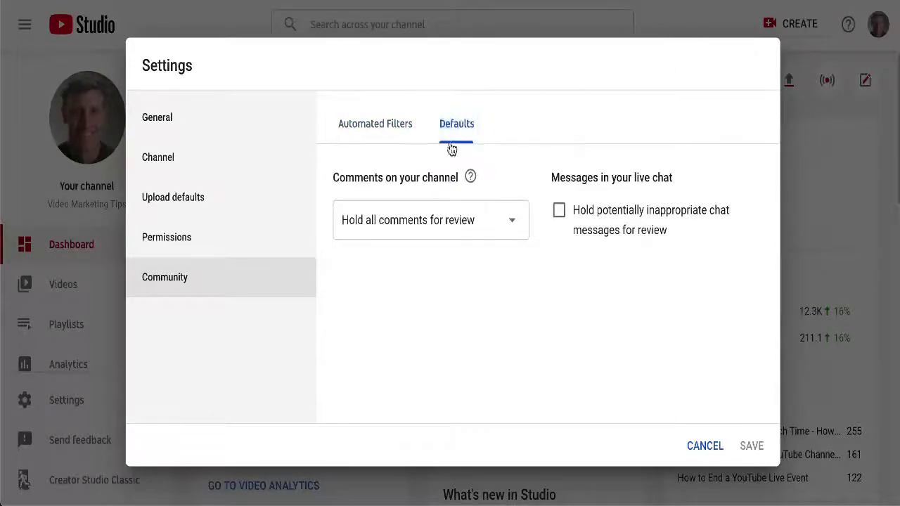
left_click(517, 221)
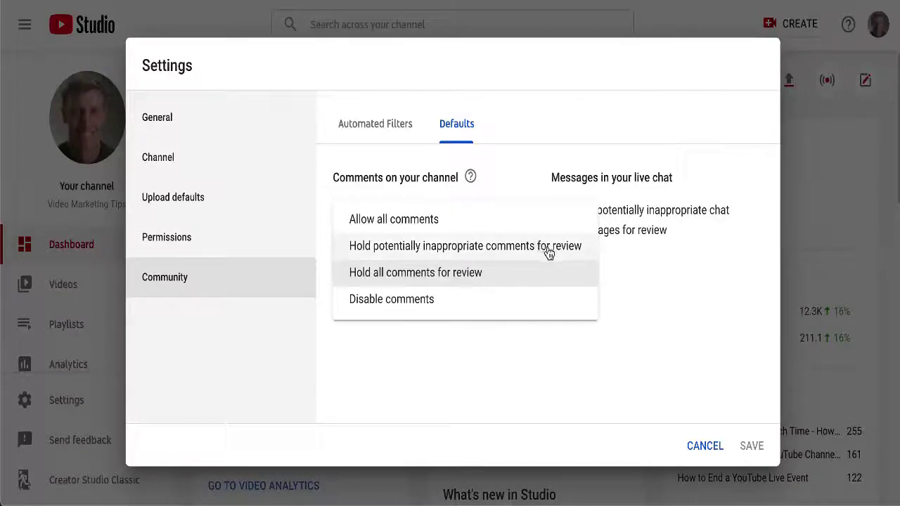
left_click(502, 373)
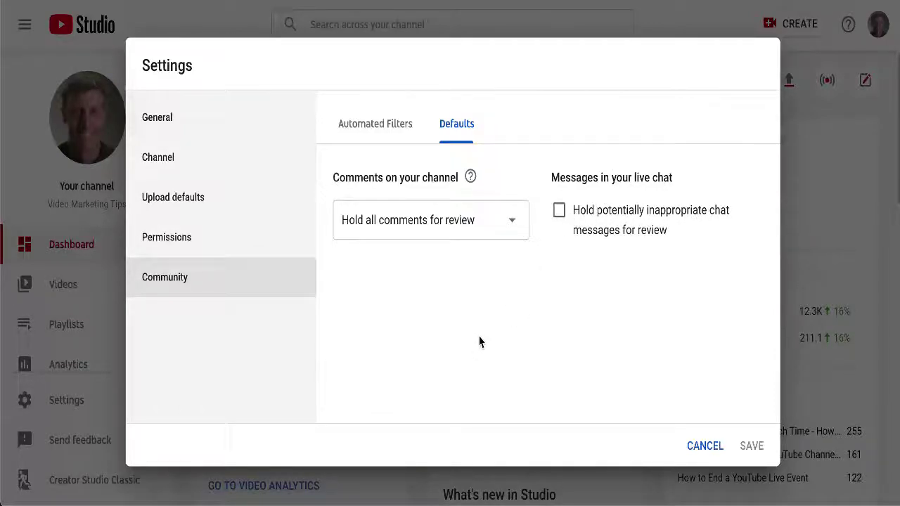
left_click(692, 448)
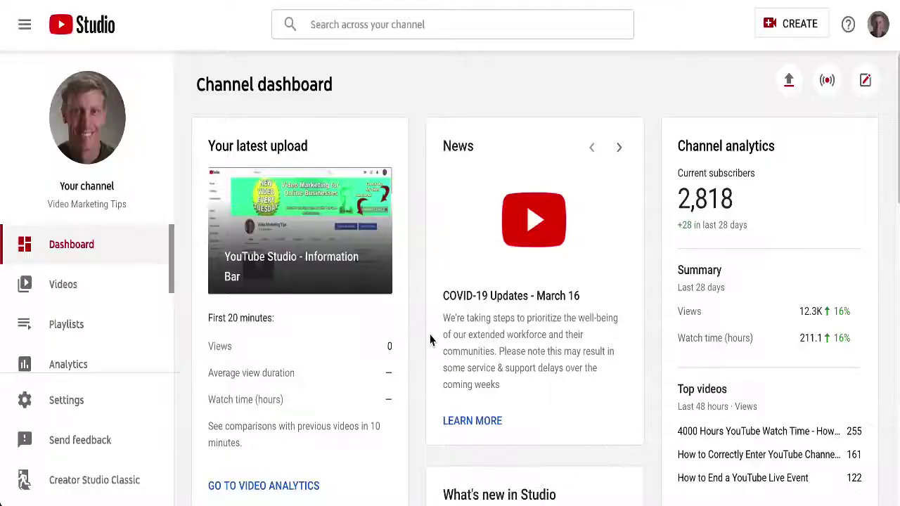